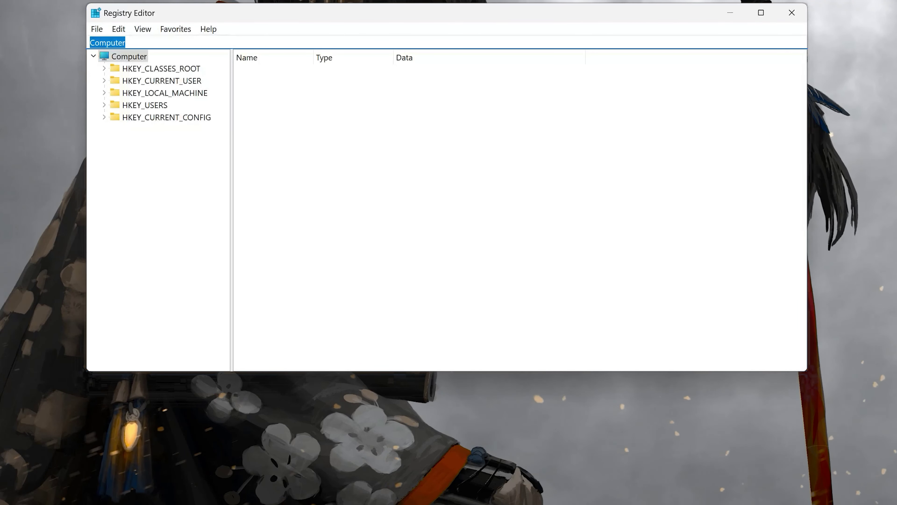
Go to the registry key HKEY_LOCAL_MACHINE\SYSTEM\CurrentControlSet\Control\Class\{4D36E965-E325-11CE-BFC1-08002BE10318}
key("BackSpace")
right_click(122, 41)
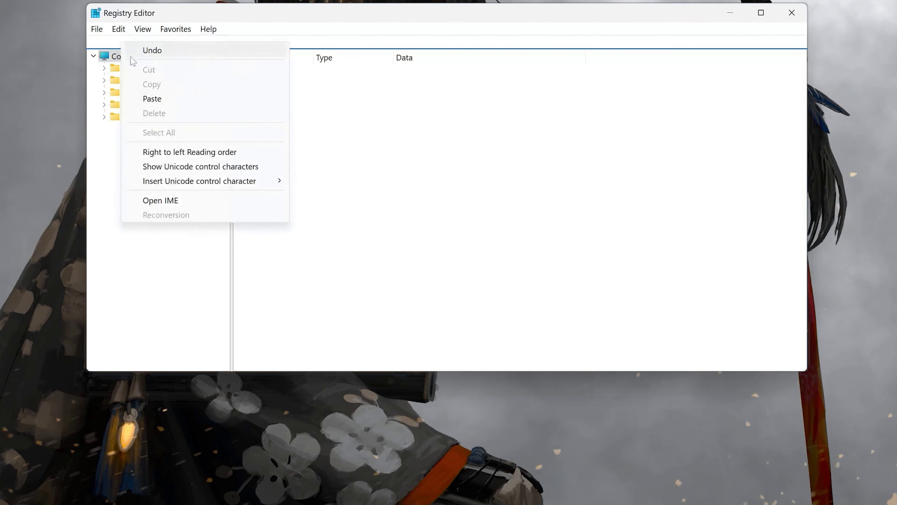
left_click(152, 99)
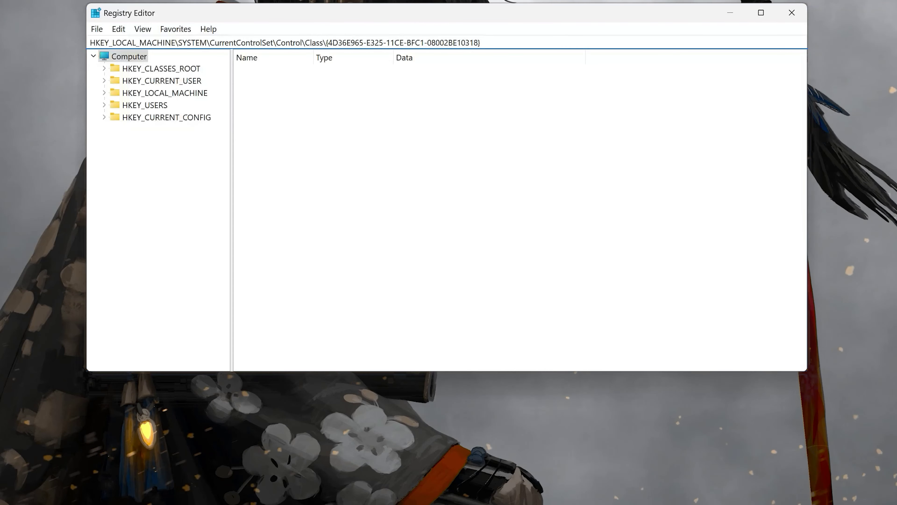
key("Return")
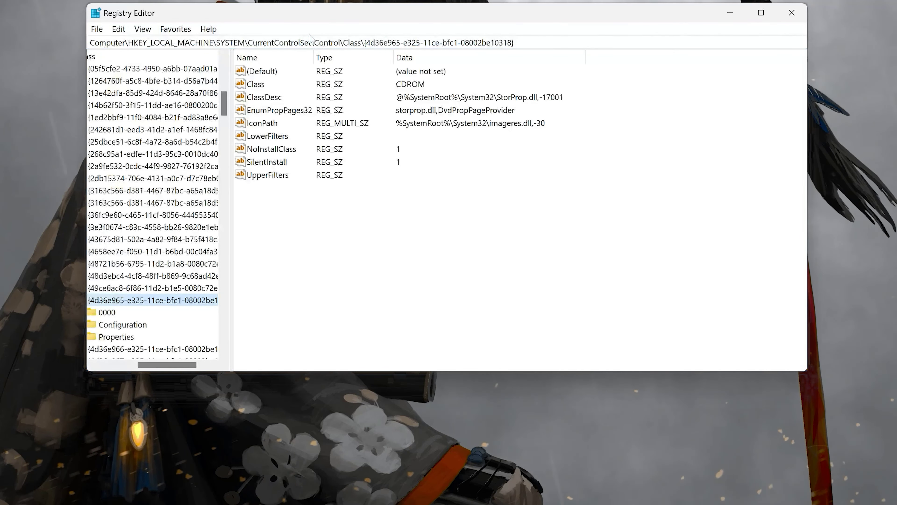
Delete the LowerFilters and UpperFilters values from the CDROM class key
left_click(257, 141)
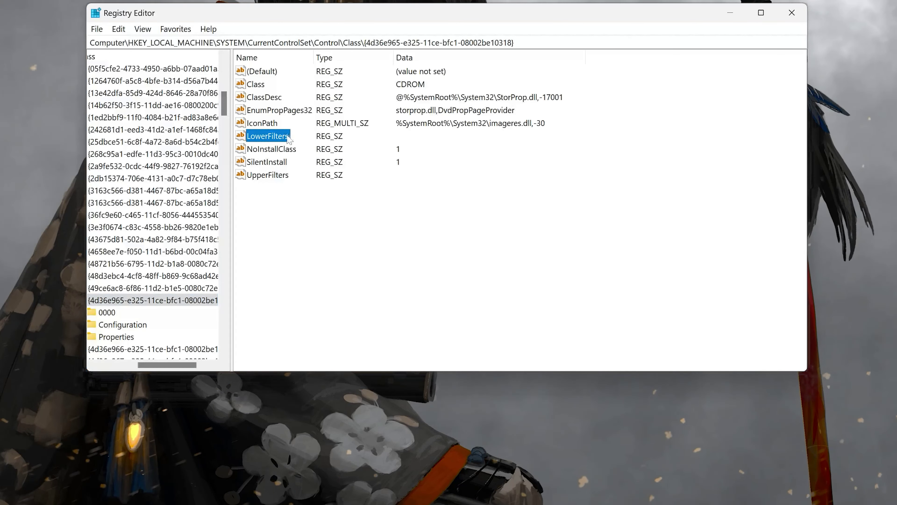
right_click(273, 140)
left_click(304, 179)
key("Return")
left_click(267, 161)
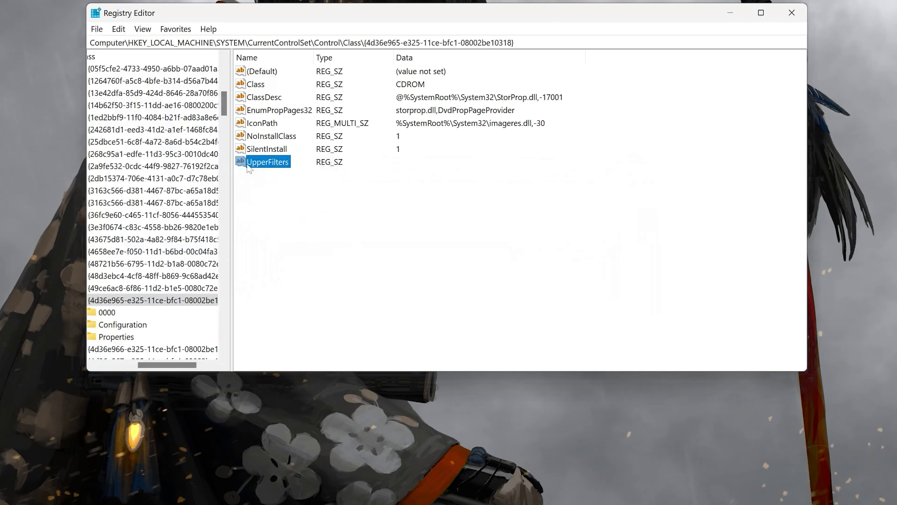
right_click(272, 170)
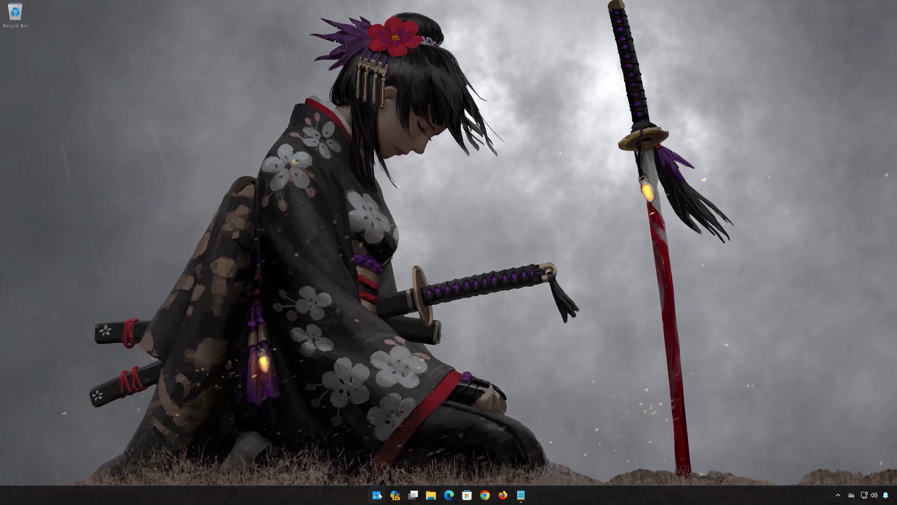
Restart the computer from the Windows power options
left_click(376, 495)
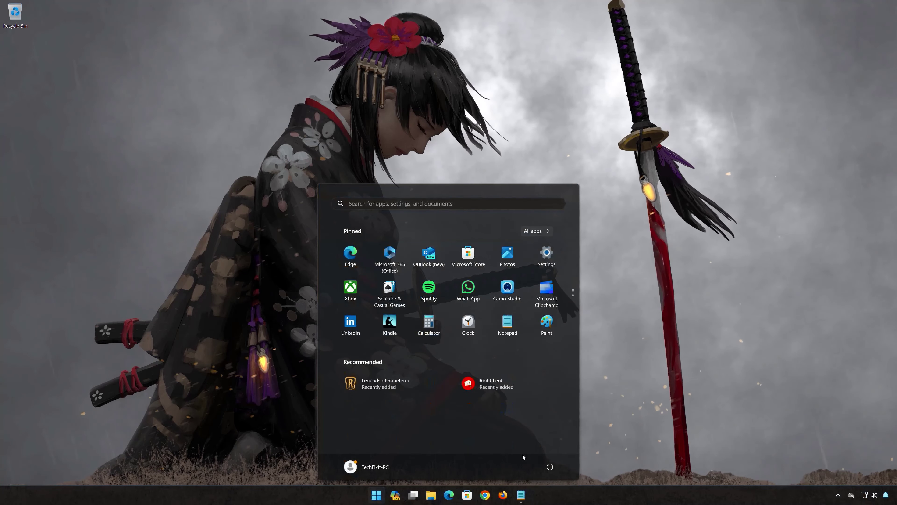
left_click(549, 467)
left_click(545, 449)
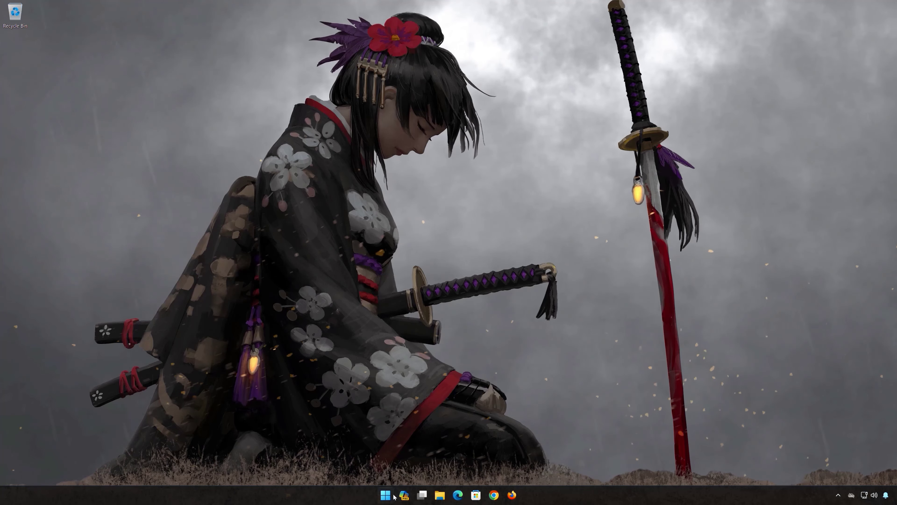
Search Windows for "device manager" and open Device Manager
left_click(385, 495)
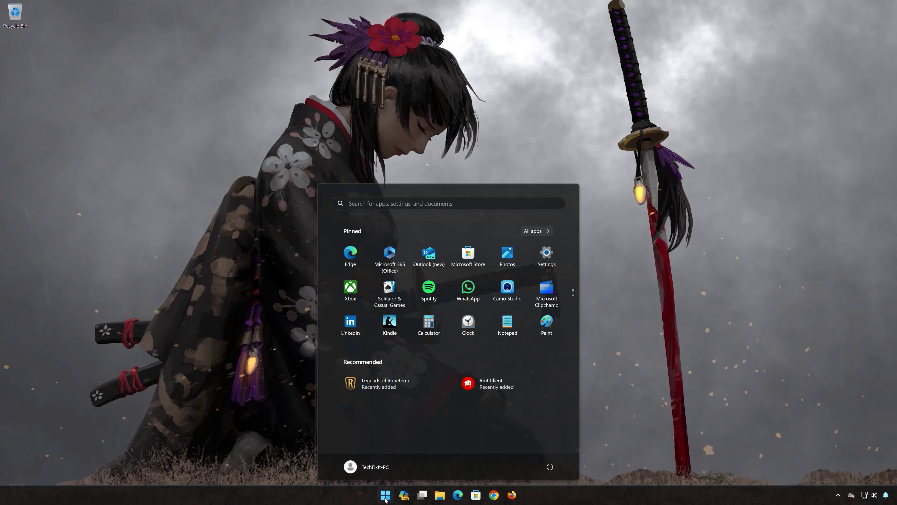
type("device Managerice mana")
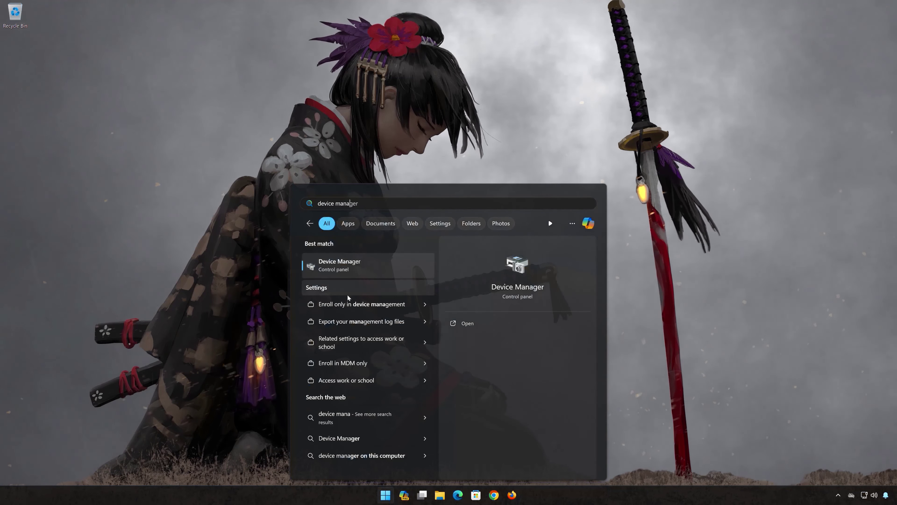
left_click(374, 267)
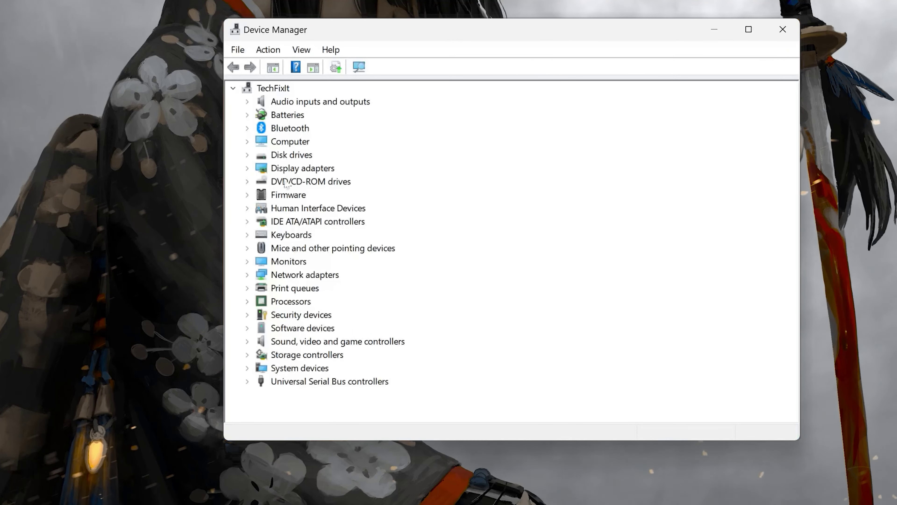
Expand DVD/CD-ROM drives and show the driver properties of the NECVMWar VMware SATA CD01 drive
left_click(247, 181)
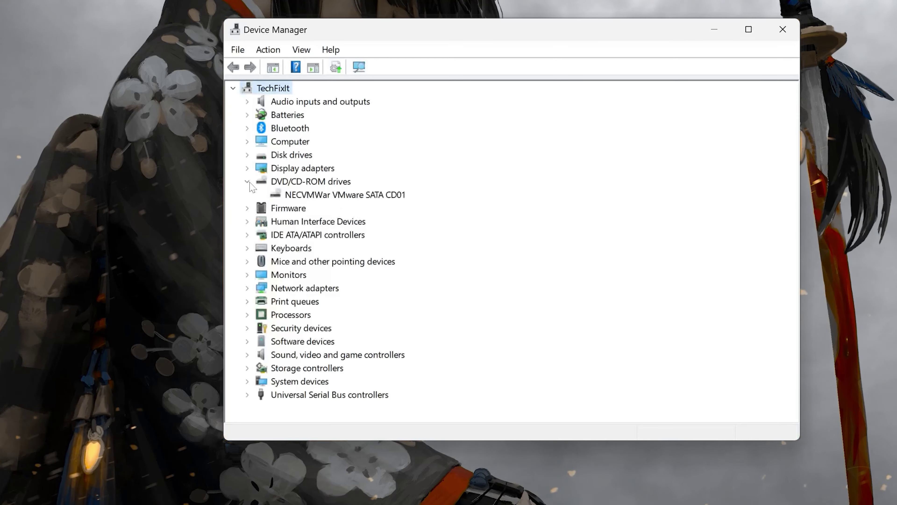
left_click(368, 194)
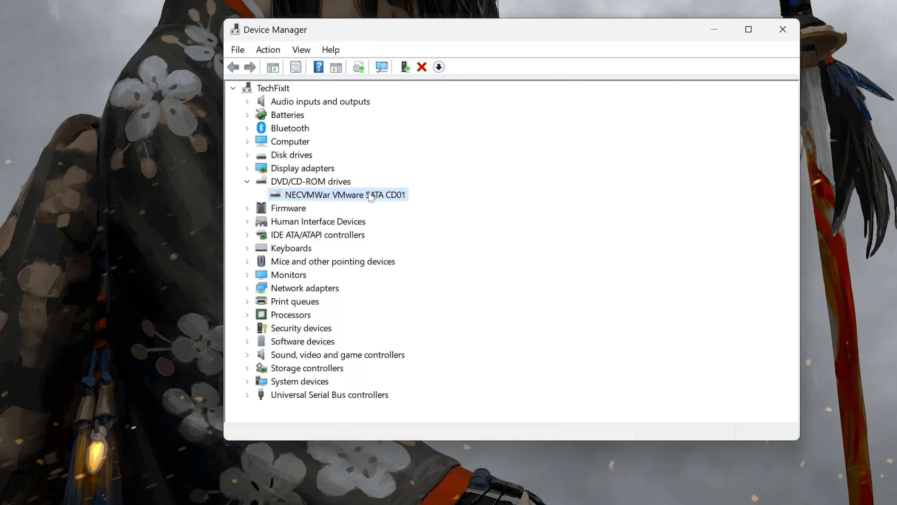
right_click(345, 197)
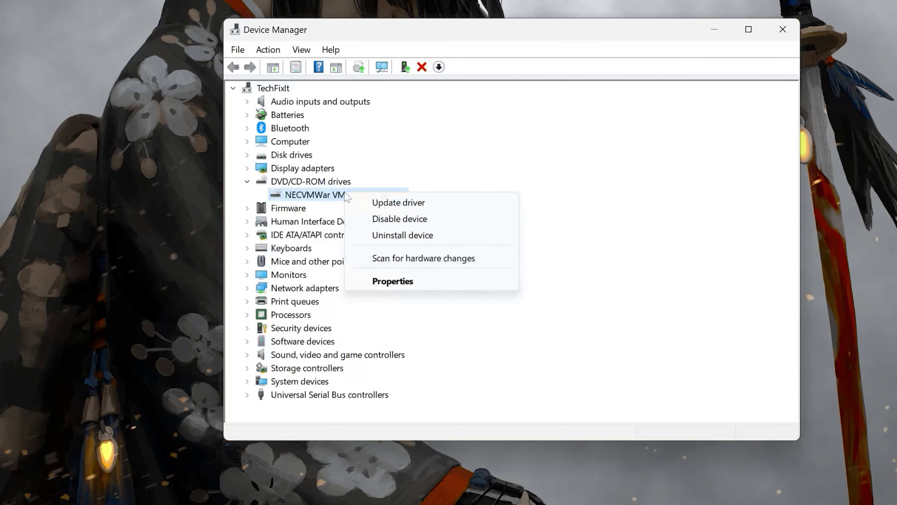
left_click(411, 283)
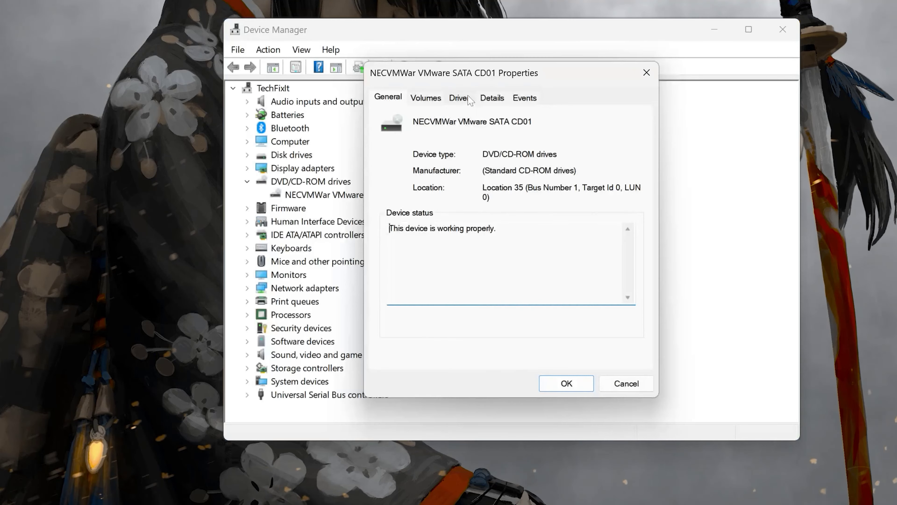
left_click(460, 98)
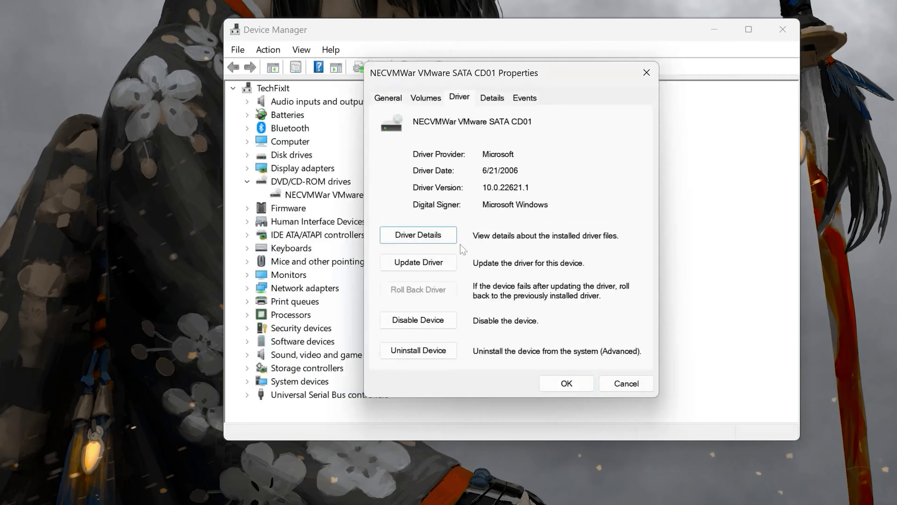
Update the optical drive's driver manually with CD-ROM Drive from the computer's available drivers, and close Device Manager
left_click(424, 264)
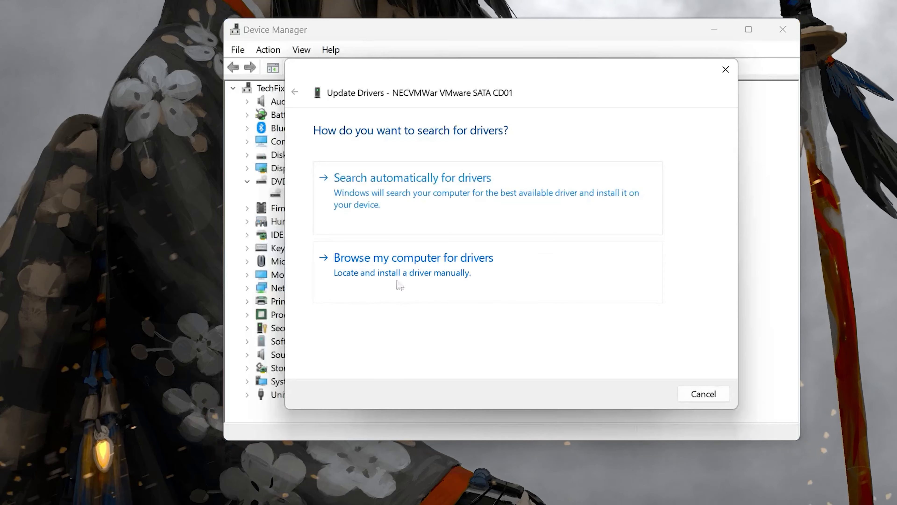
left_click(443, 283)
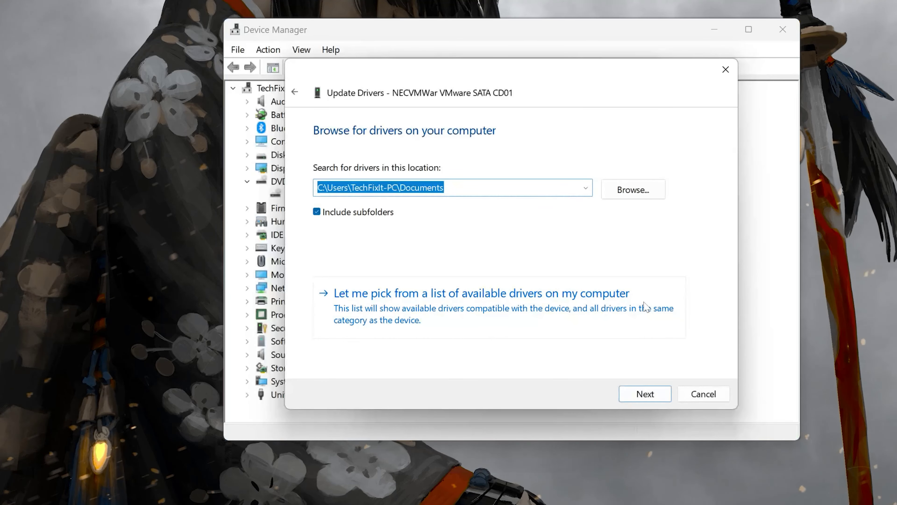
left_click(488, 320)
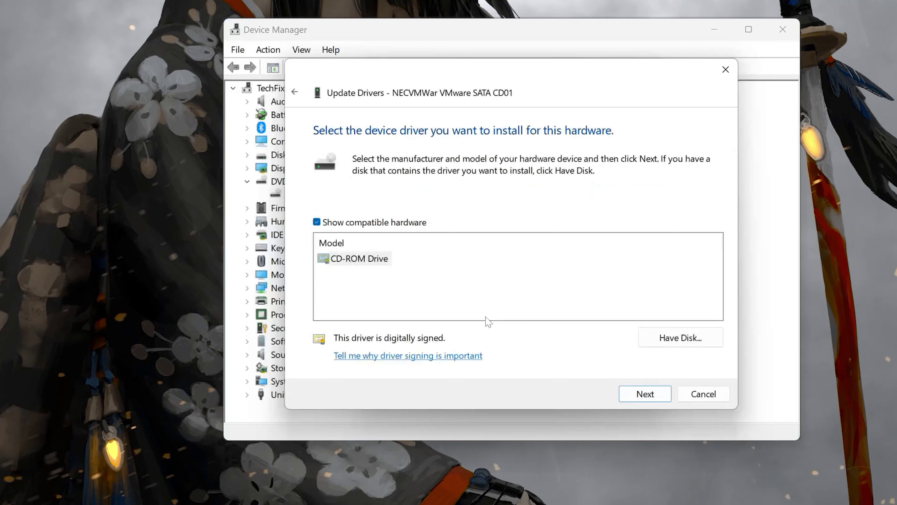
left_click(368, 258)
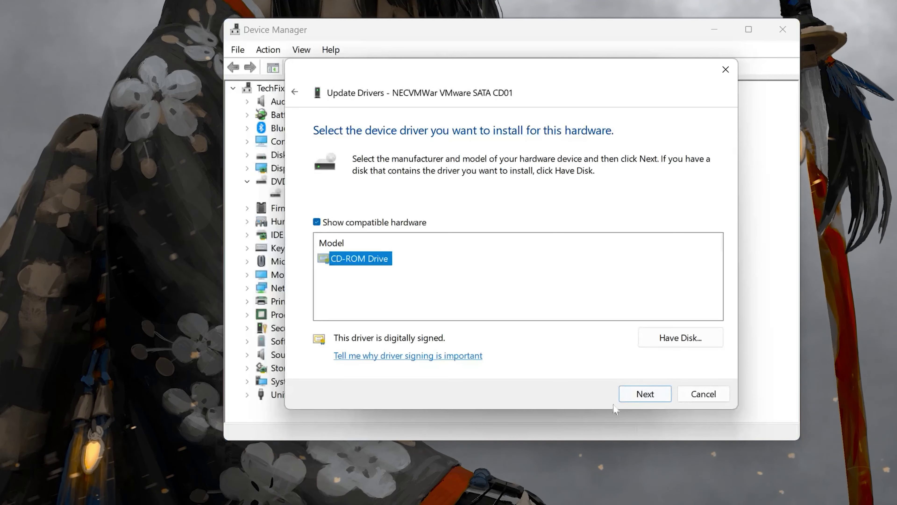
left_click(645, 394)
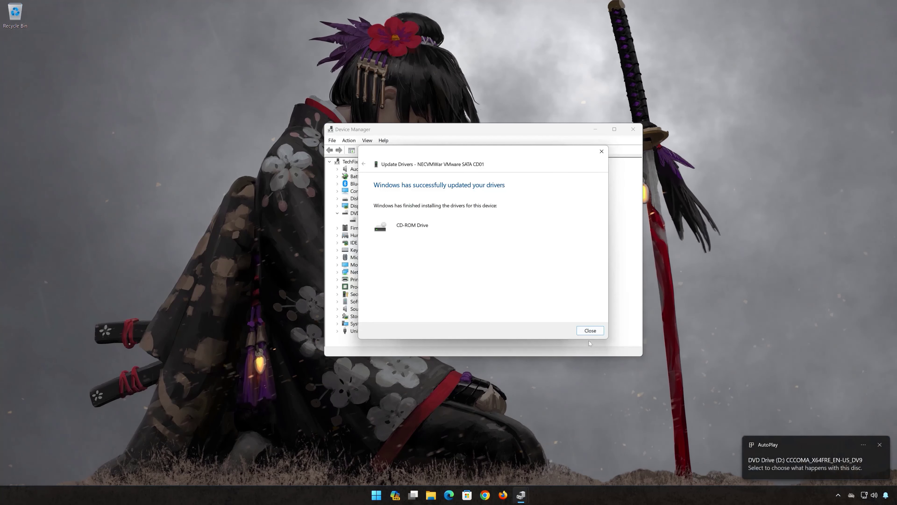
left_click(590, 330)
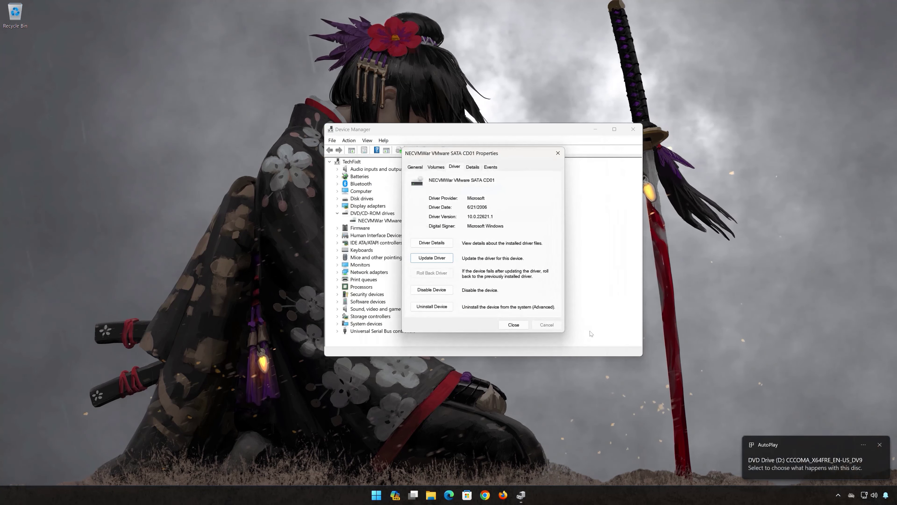
left_click(514, 324)
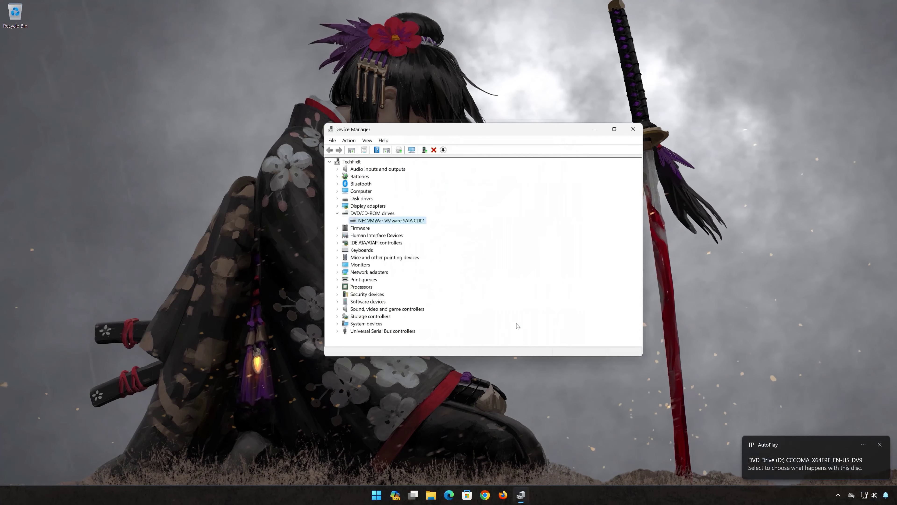
left_click(633, 129)
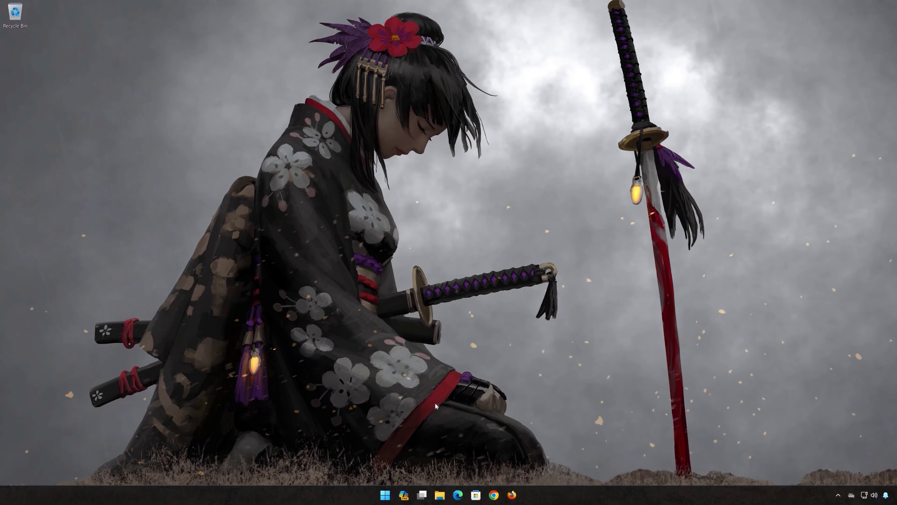
Restart the computer to apply the driver update
left_click(385, 495)
left_click(549, 467)
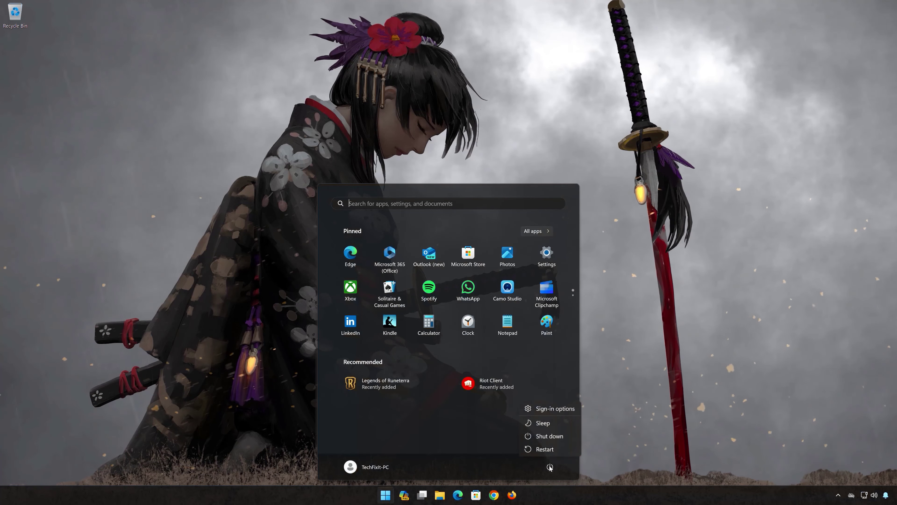
left_click(556, 449)
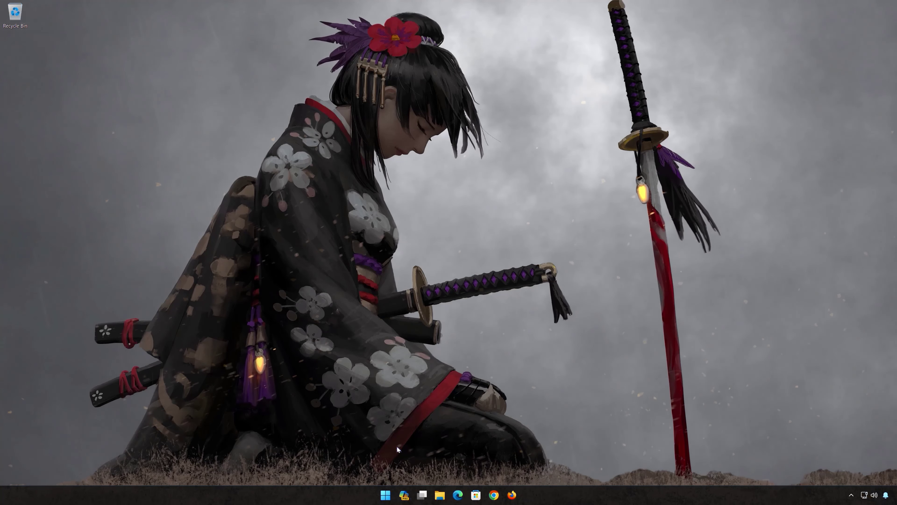
Search for "device manager", open Device Manager, and move its window to the middle of the desktop
left_click(384, 498)
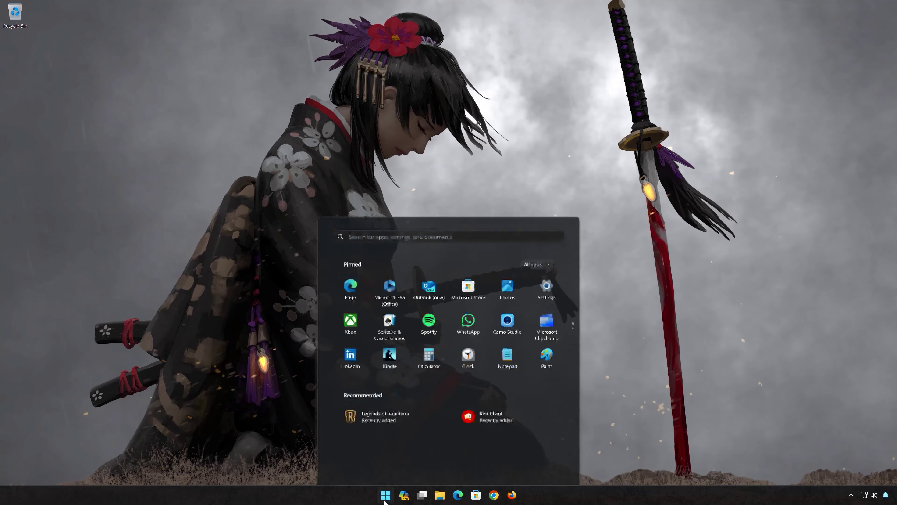
type("device manager")
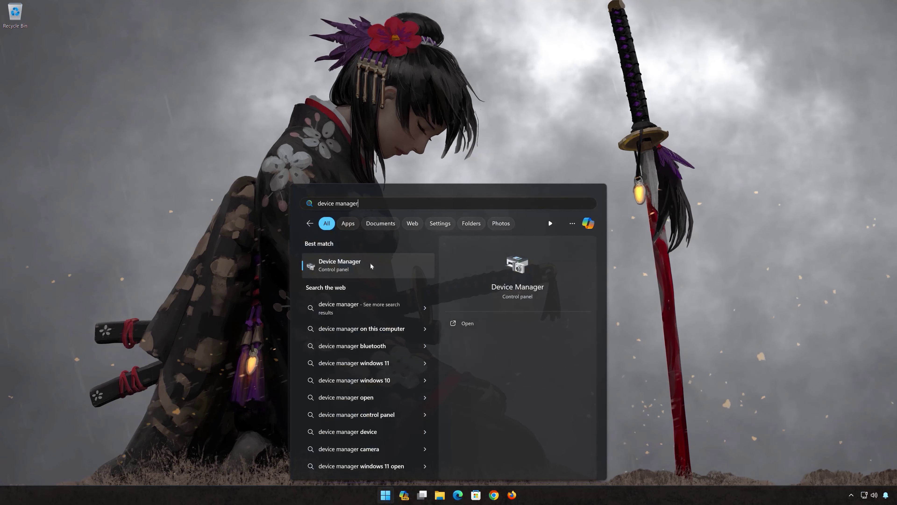
left_click(359, 270)
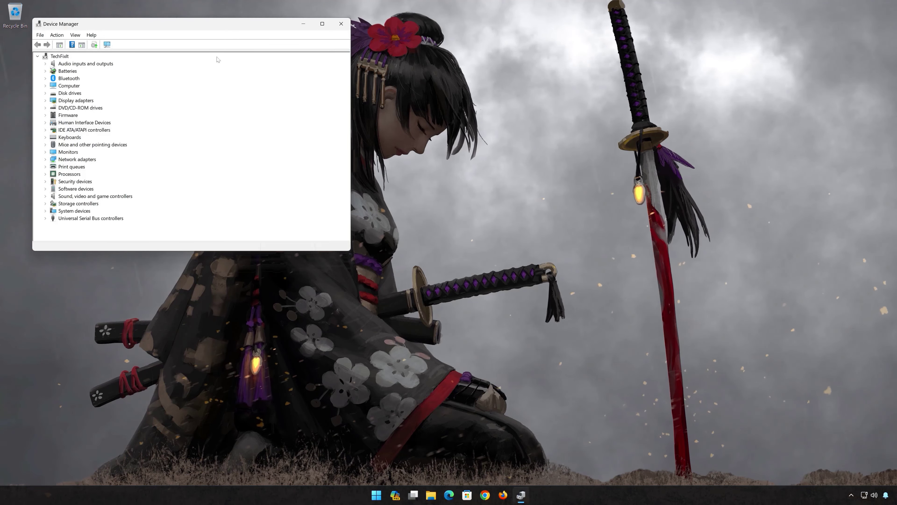
left_click_drag(216, 24, 460, 133)
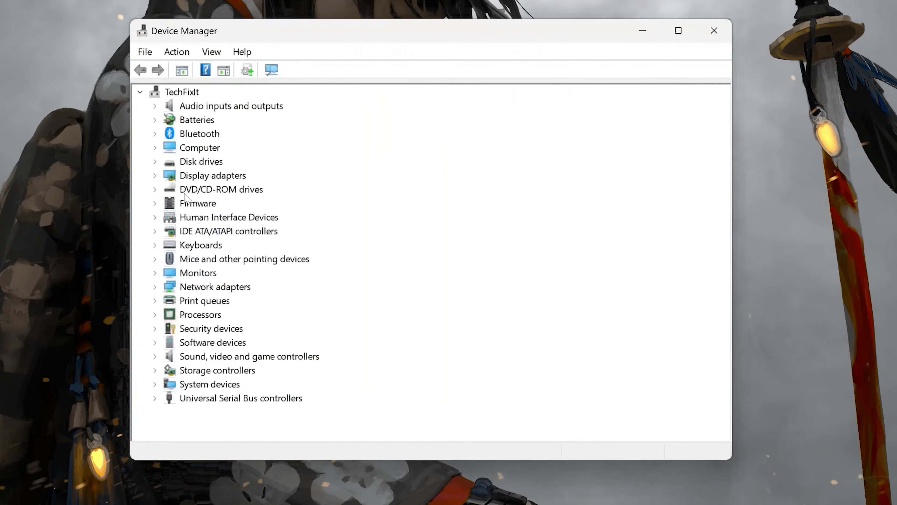
Open the properties of NECVMWar VMware SATA CD01 under DVD/CD-ROM drives and show its driver options
left_click(155, 189)
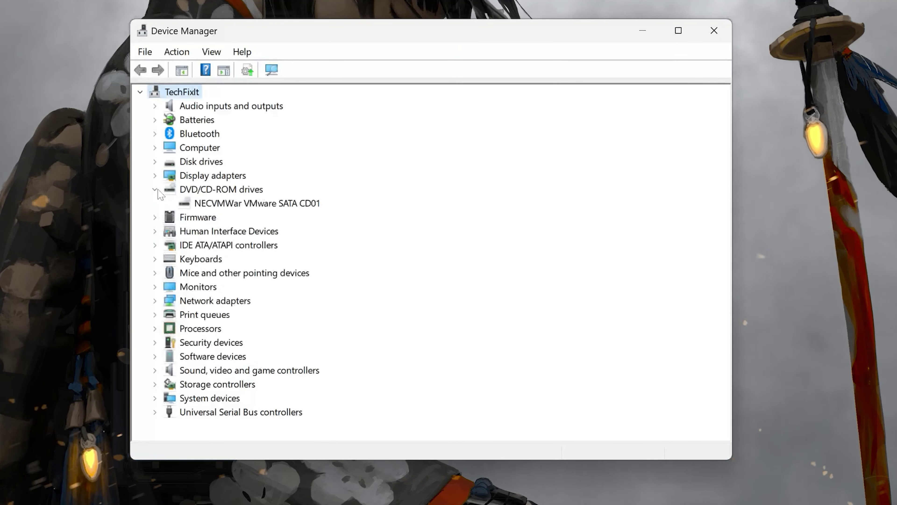
left_click(212, 204)
right_click(211, 205)
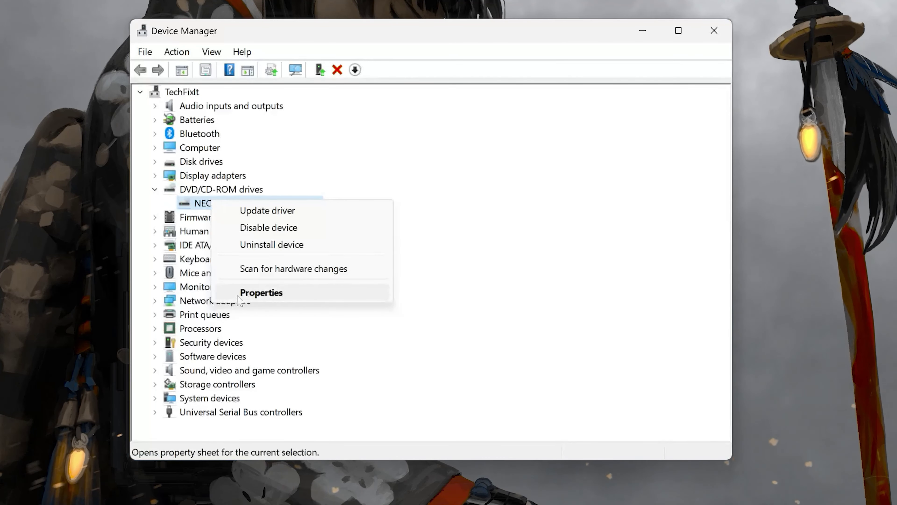
left_click(290, 296)
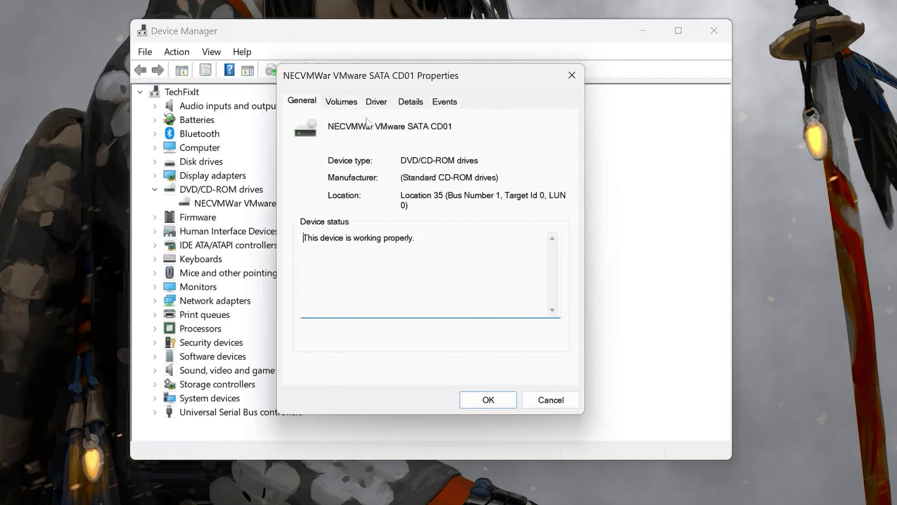
left_click(376, 101)
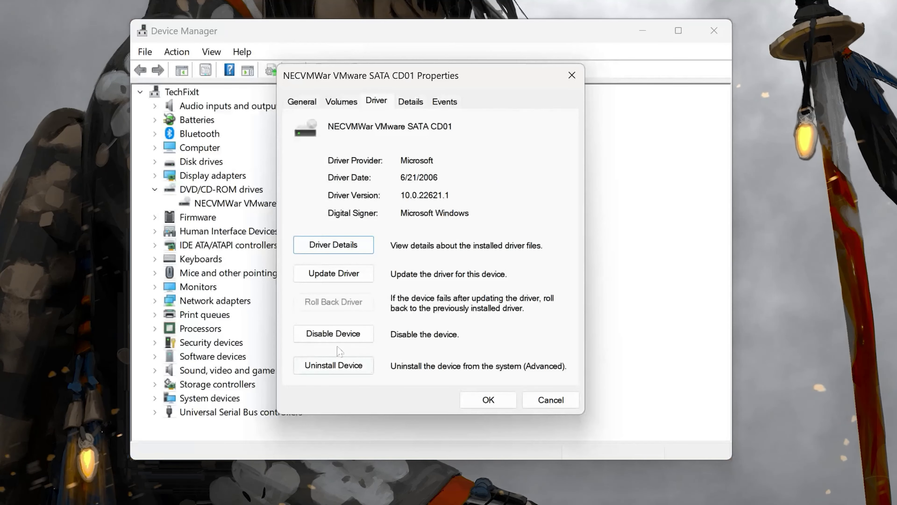
Uninstall the NECVMWar VMware SATA CD01 device from the system and close Device Manager
left_click(336, 366)
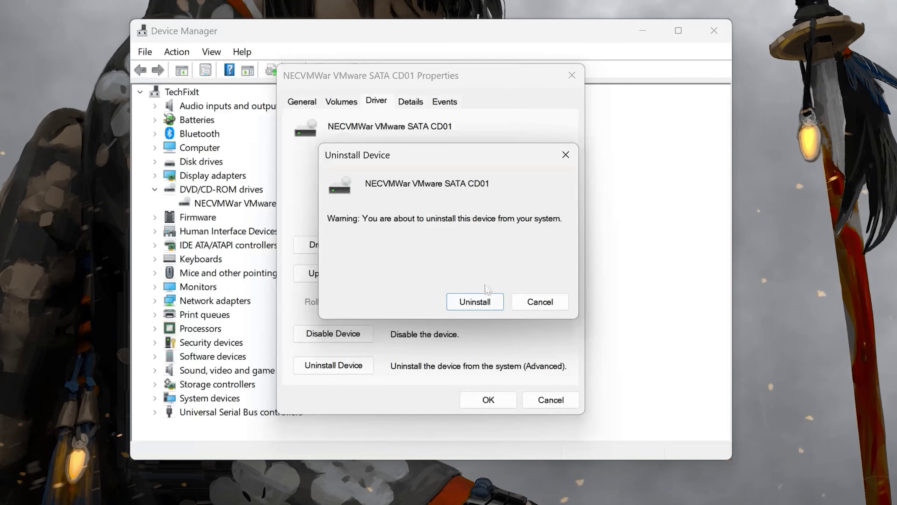
left_click(492, 304)
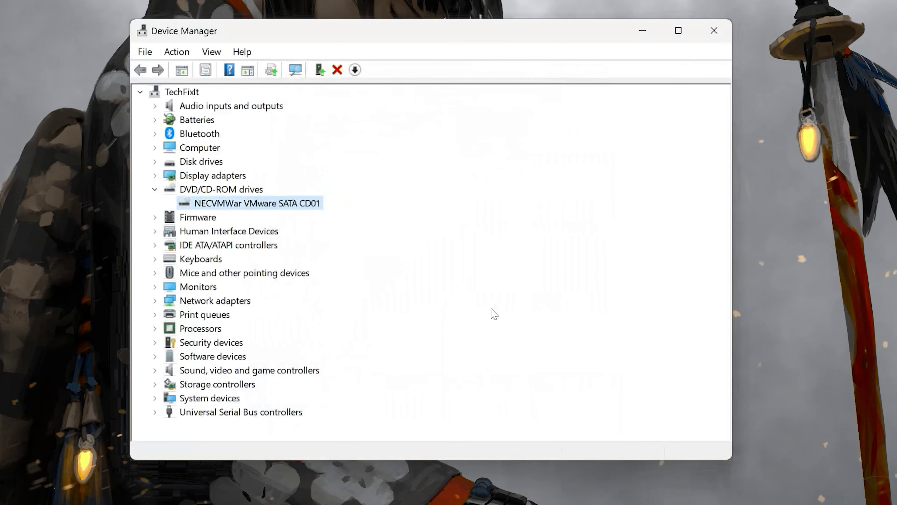
left_click(720, 28)
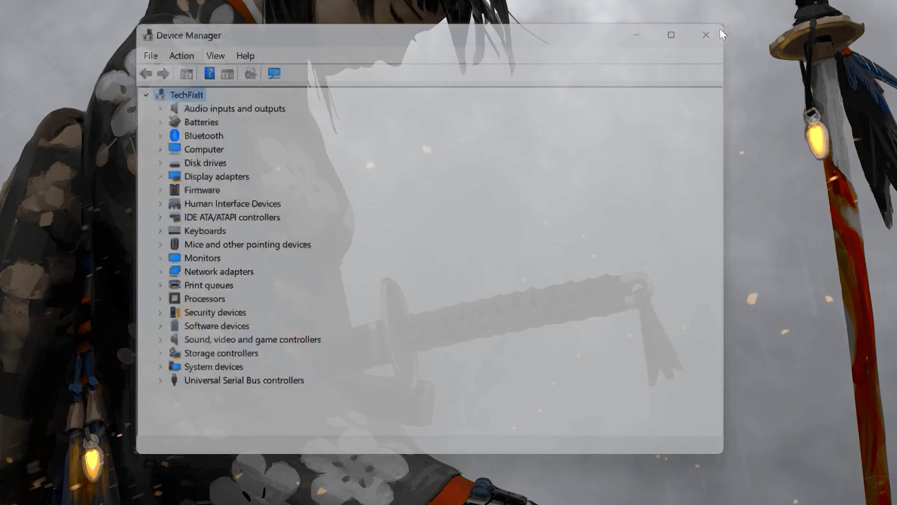
Bring up the Windows Start menu
key("super")
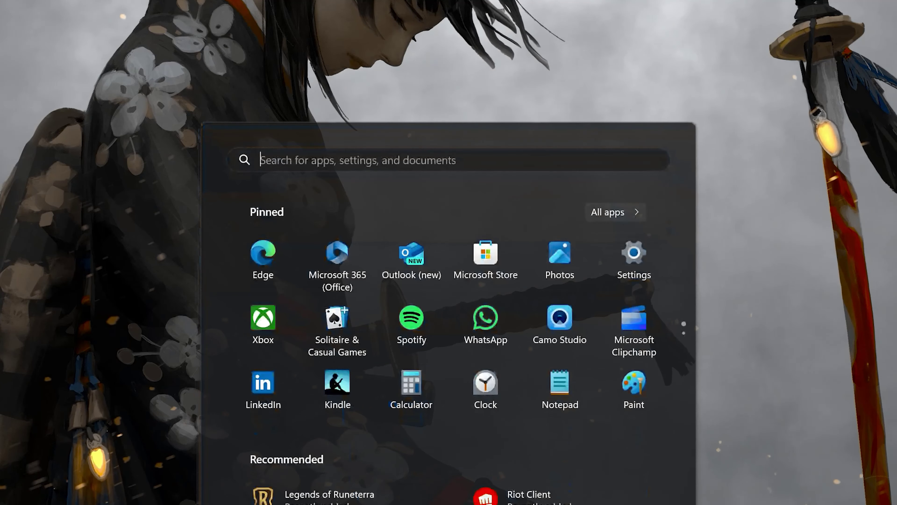